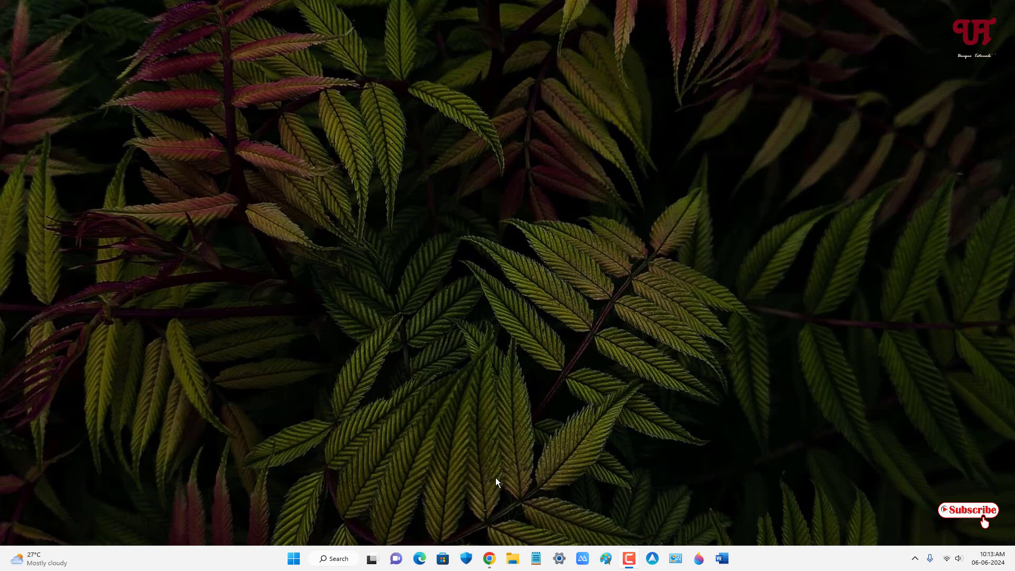
Add Turn Off the Lights to Chrome from its Web Store page via the Google results
left_click(489, 560)
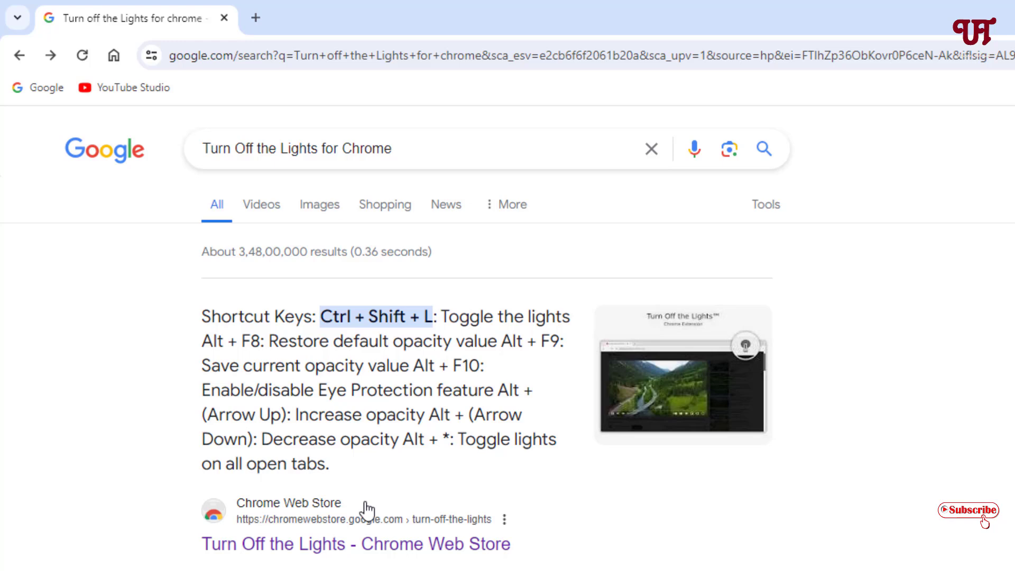
left_click(378, 555)
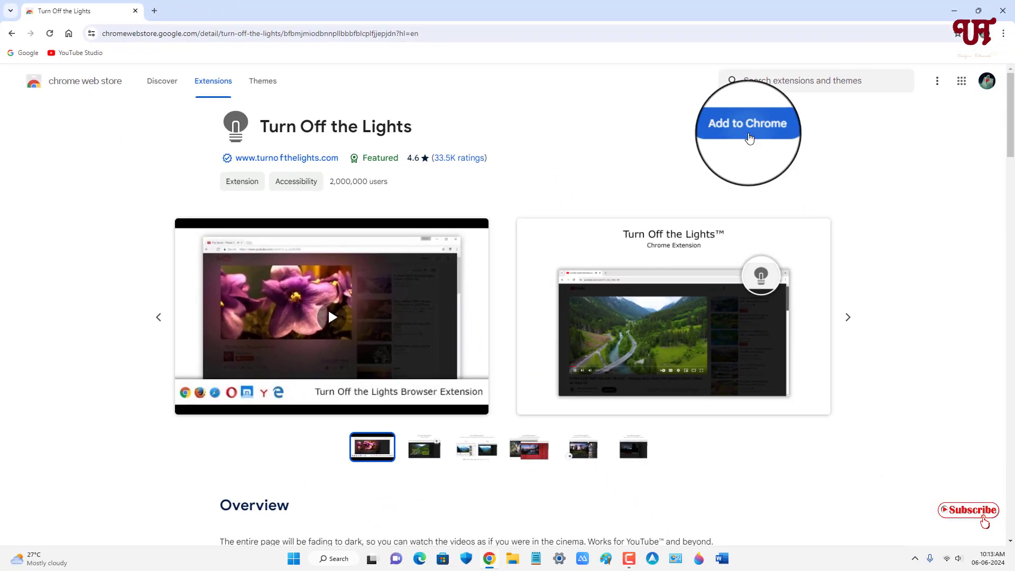
left_click(749, 137)
left_click(544, 132)
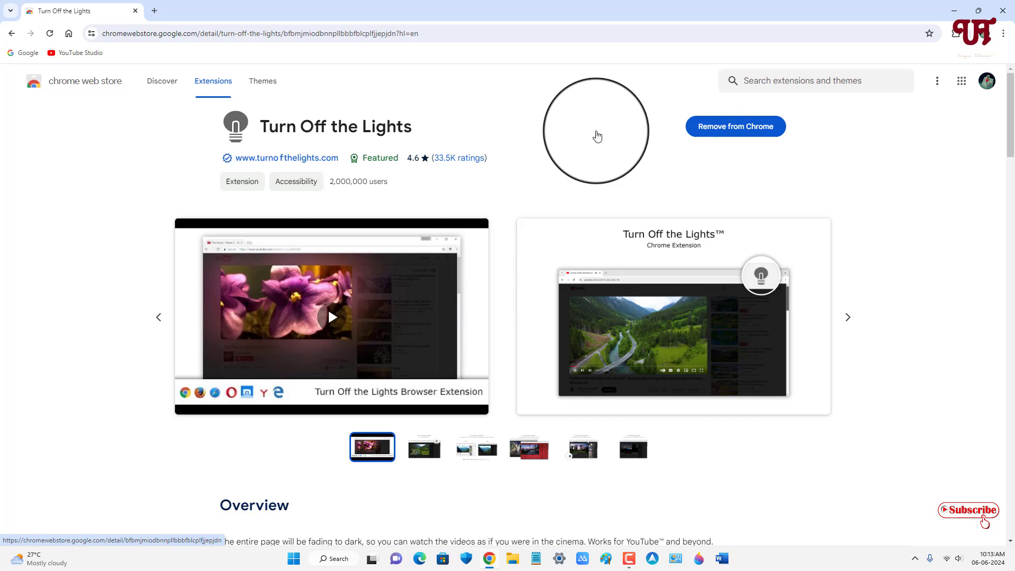
Pin Turn Off the Lights to the toolbar from the Extensions list
left_click(956, 33)
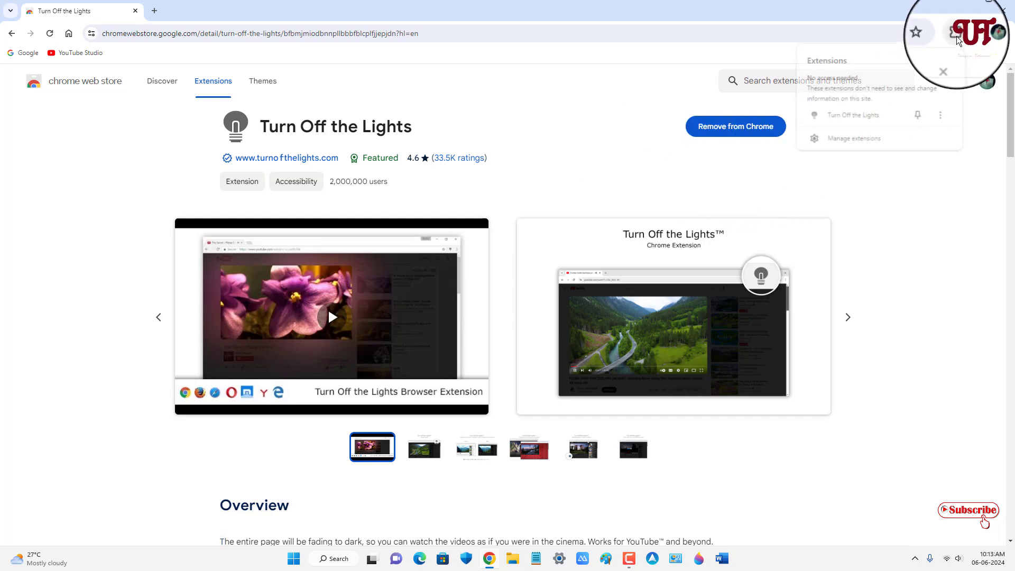
left_click(921, 118)
left_click(927, 185)
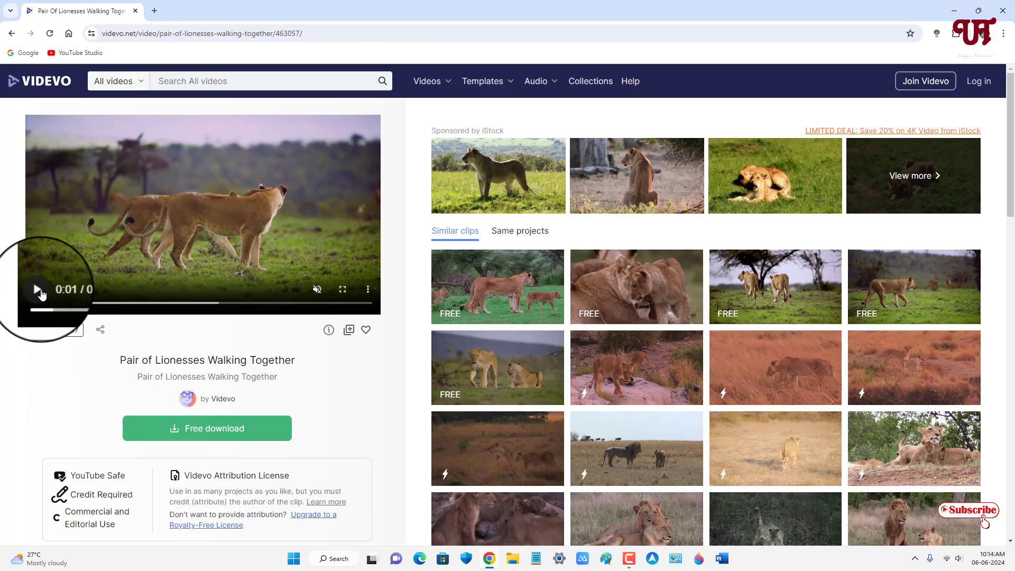
Play the lionesses clip with the page dimmed around it, then restore full brightness
left_click(40, 292)
mouse_move(938, 31)
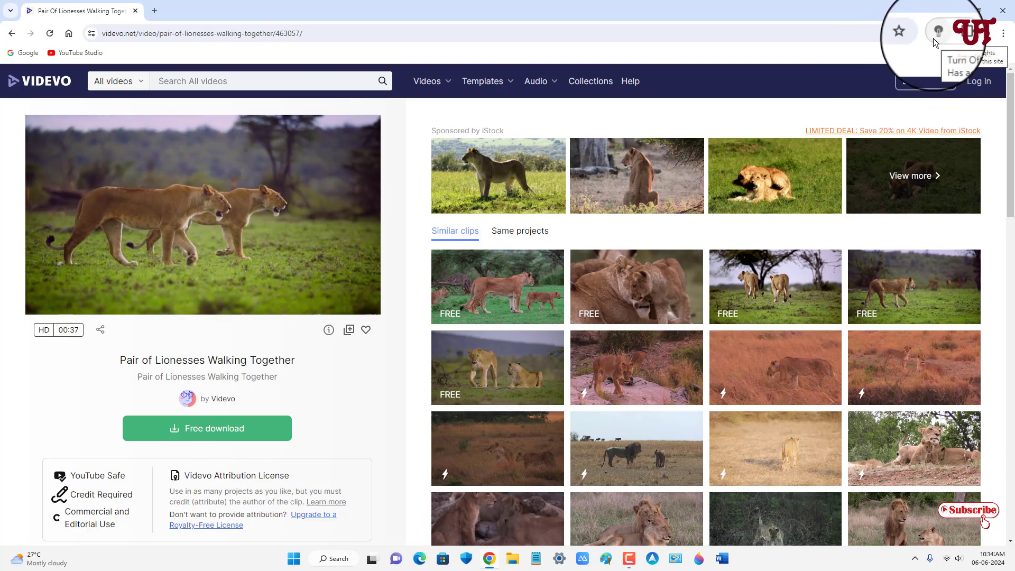
left_click(934, 38)
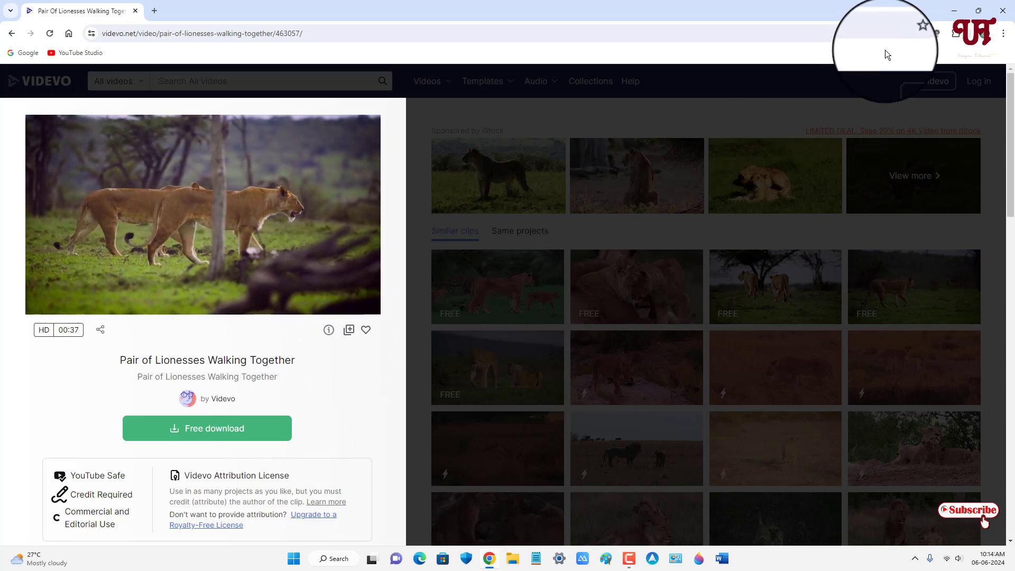
left_click(932, 37)
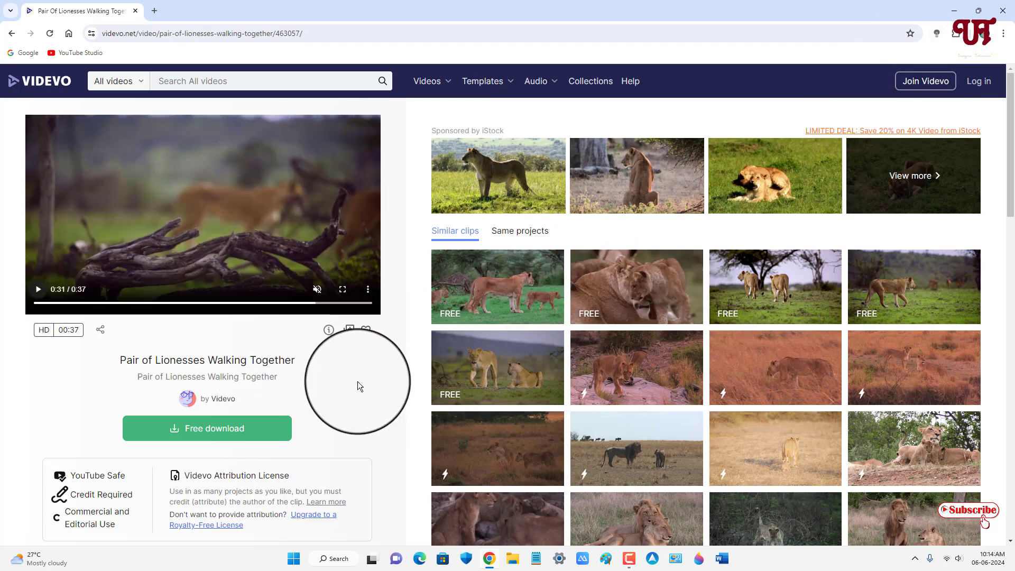
From the bulb icon's menu, reach Options and raise the dark layer opacity from 80 to 100
right_click(934, 36)
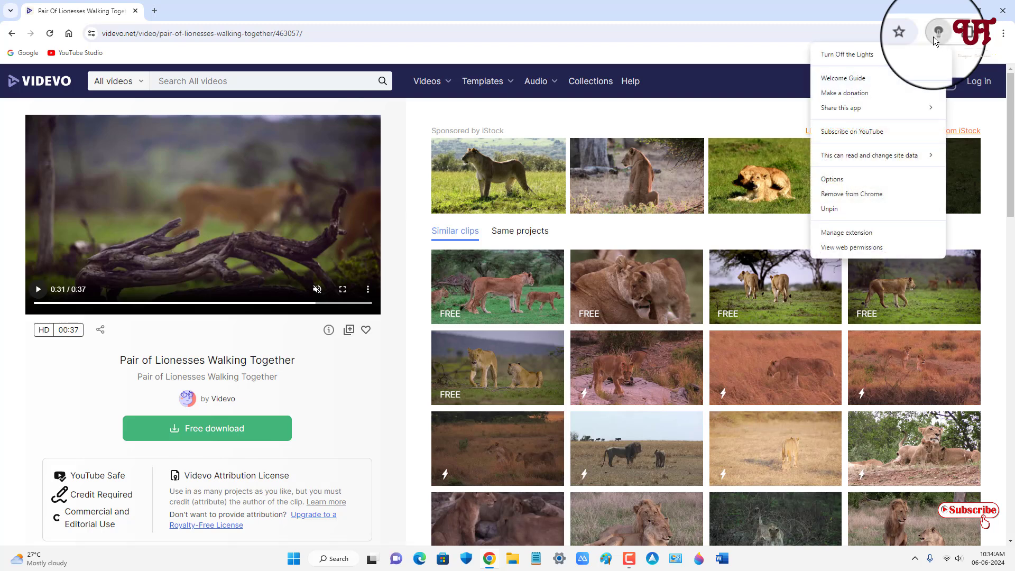
left_click(850, 179)
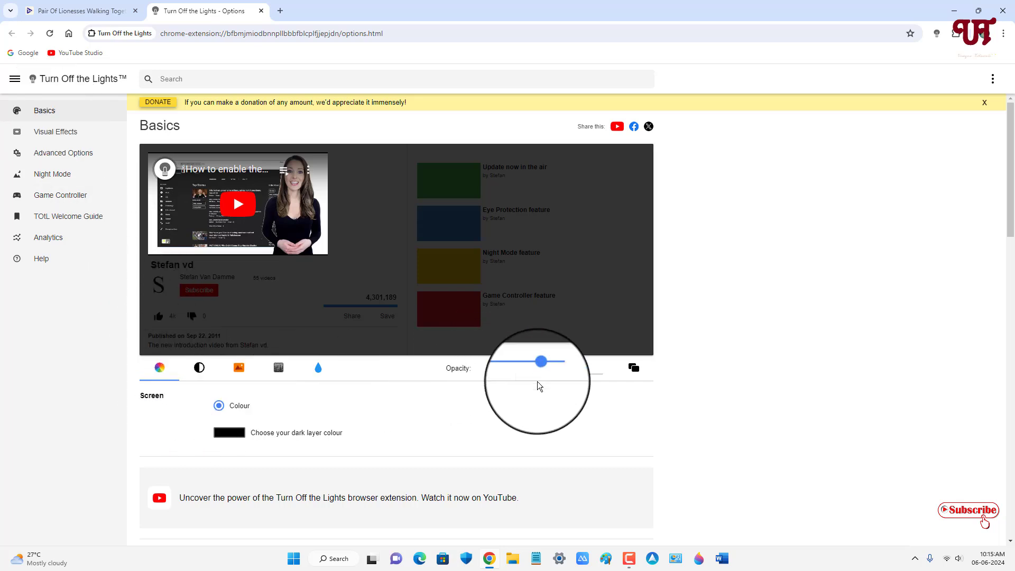
left_click_drag(542, 374, 560, 379)
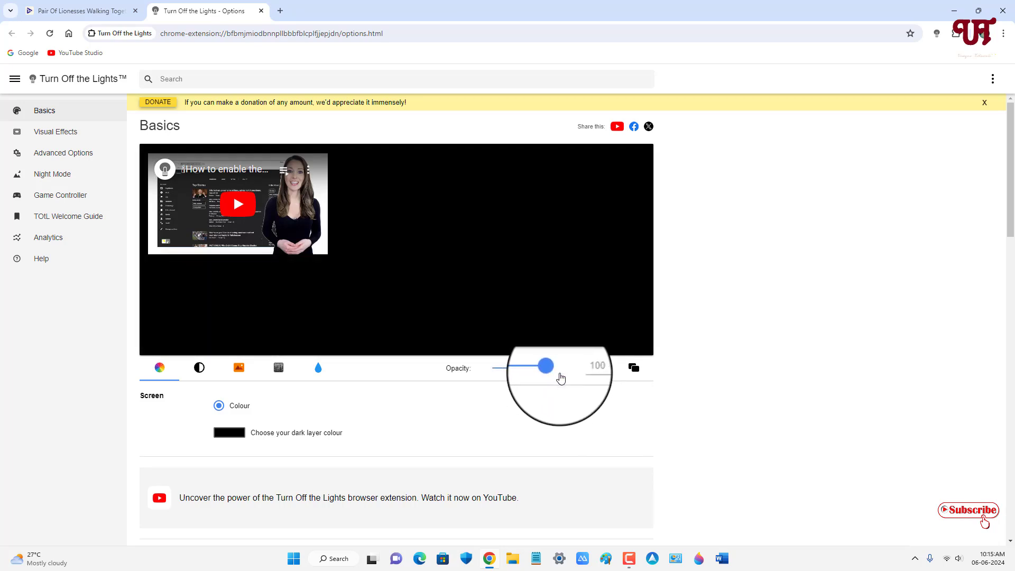
Review the gradient colour, dynamic background and Blur the rest settings, then Visual Effects
left_click(199, 368)
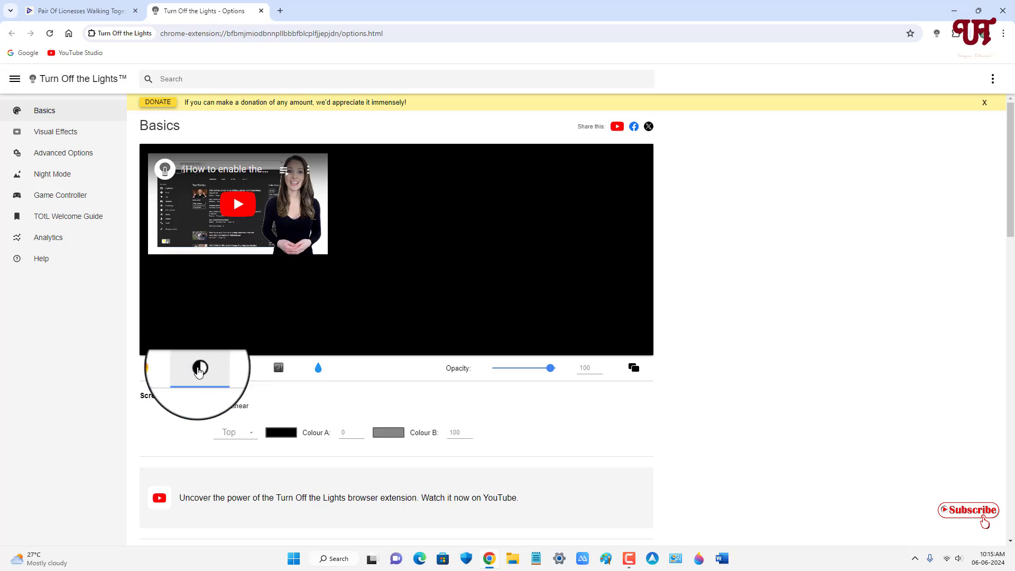
left_click(241, 368)
left_click(318, 369)
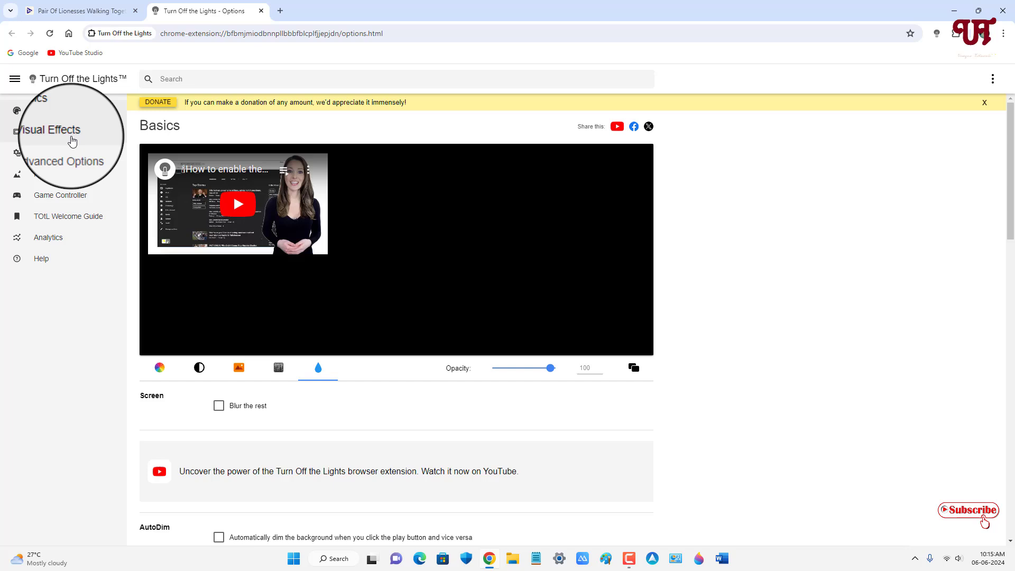
left_click(71, 139)
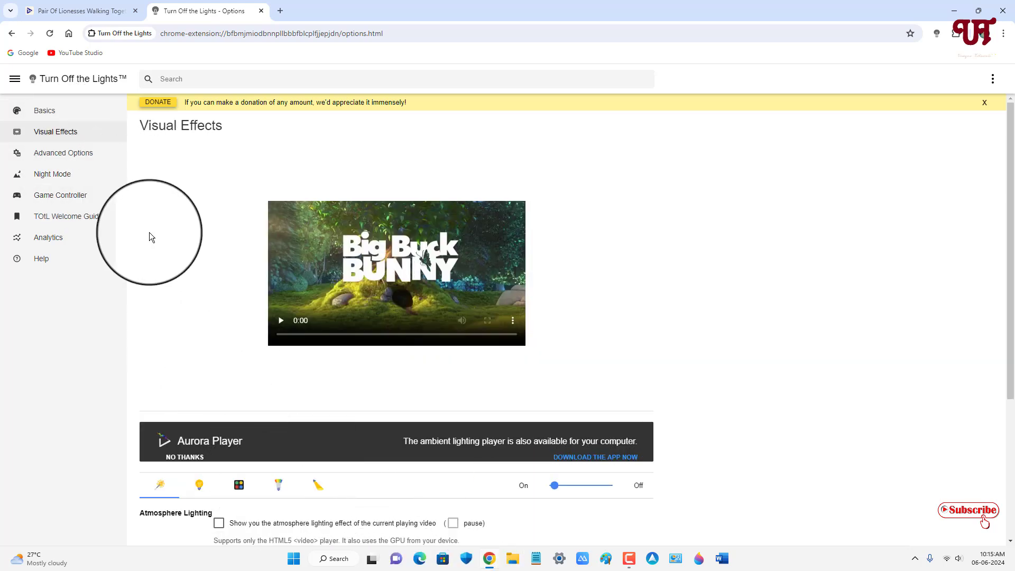
Browse Advanced Options, Night Mode and Game Controller, then close the Options tab
left_click(79, 157)
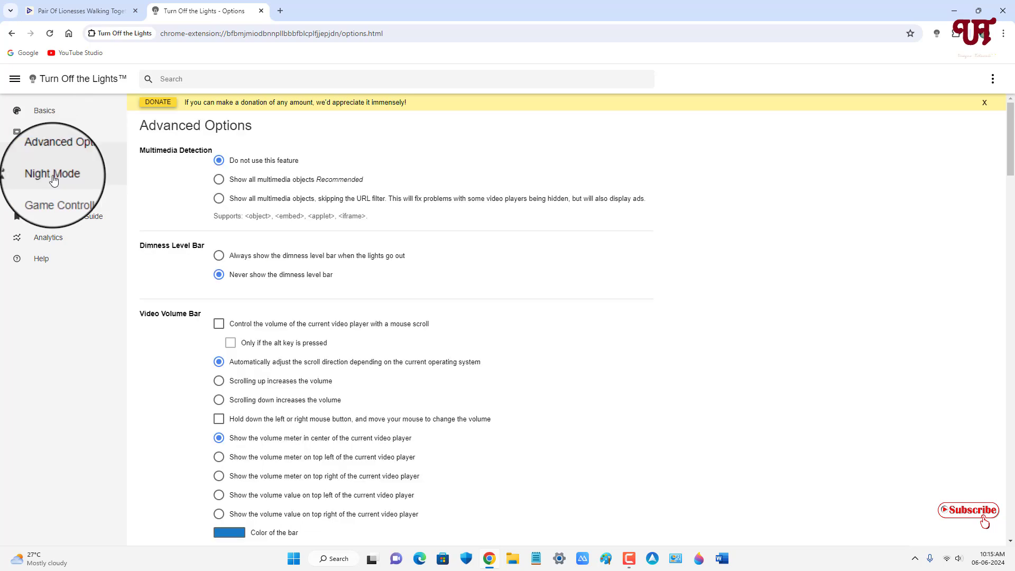
left_click(55, 176)
left_click(57, 203)
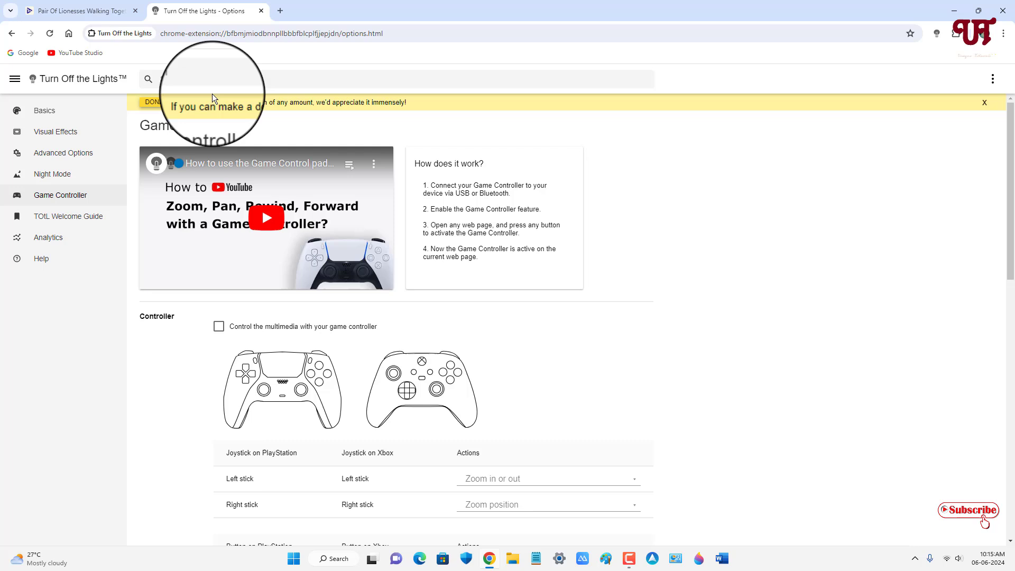
left_click(261, 10)
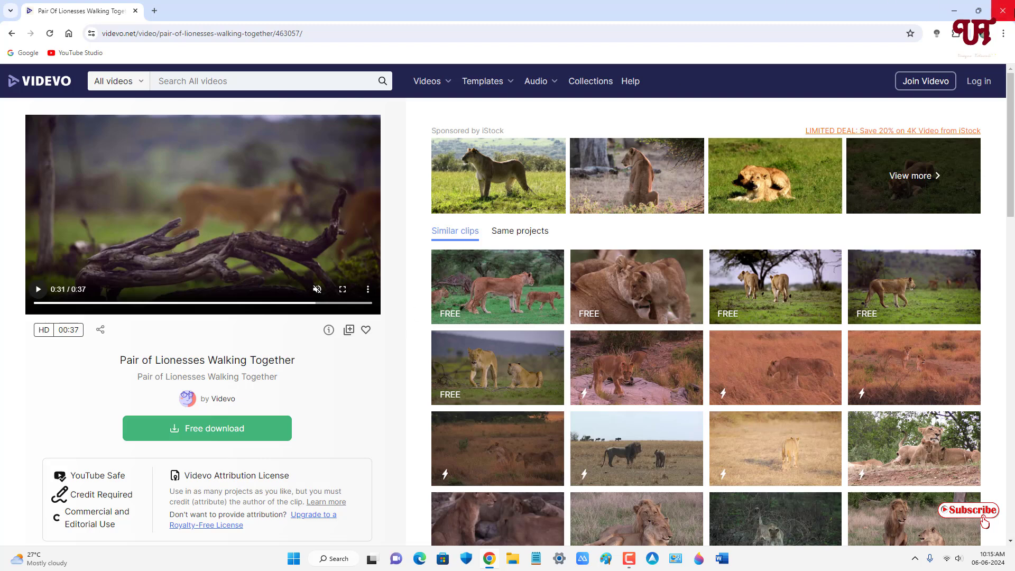
Close the Chrome window so the Windows desktop wallpaper shows
left_click(954, 11)
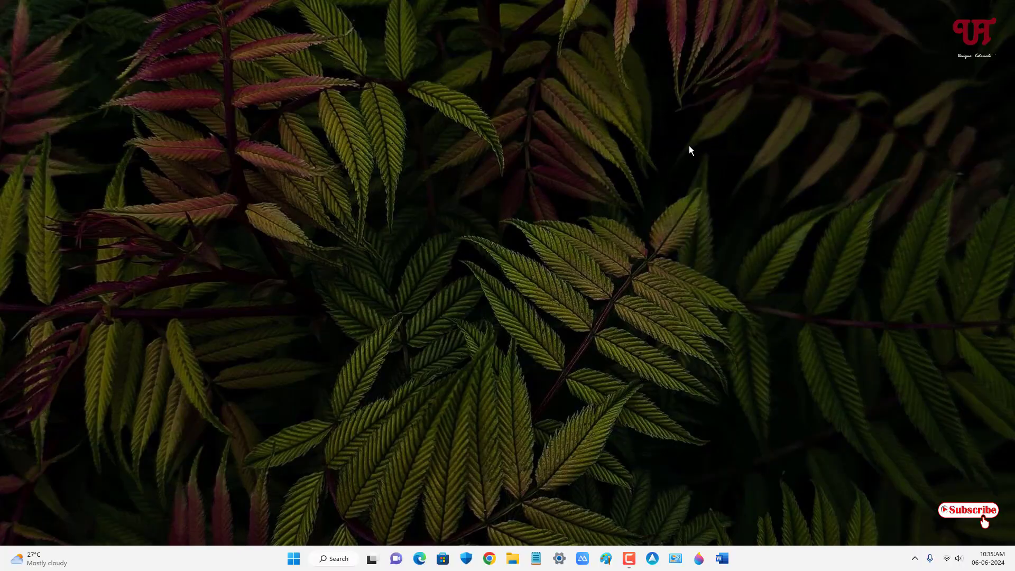